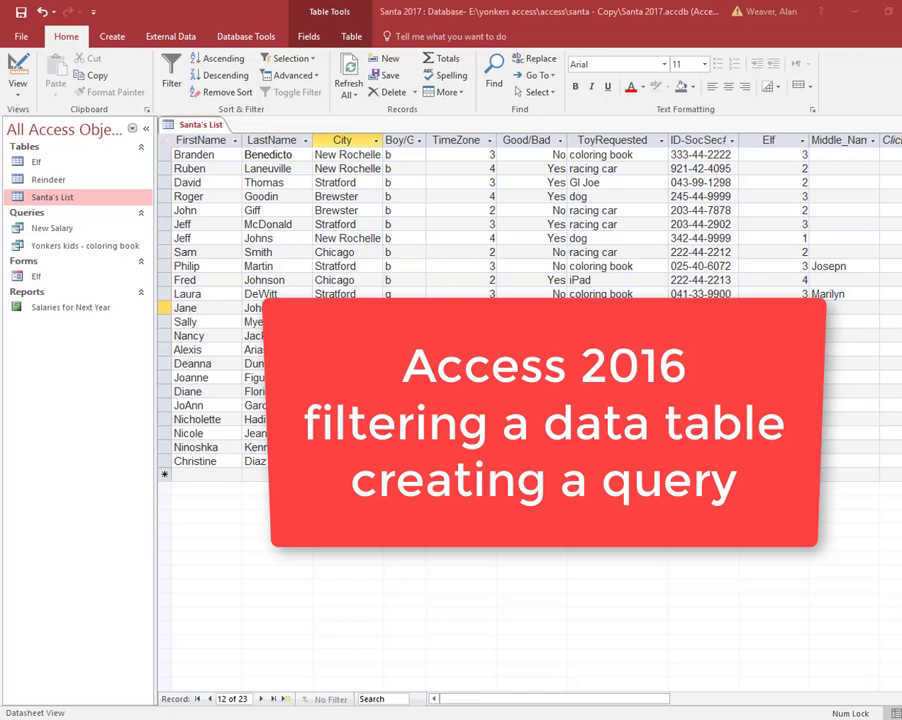
Step: Sort Santa's List ascending by ToyRequested, from barbie doll through racing car
{"action": "left_click", "coordinate": [213, 267]}
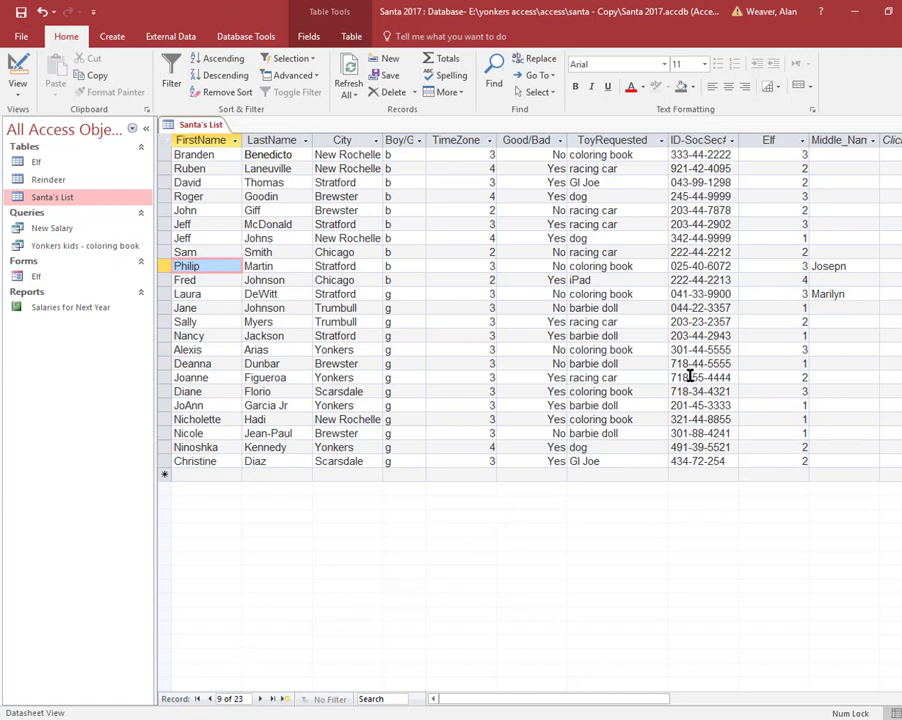
{"action": "left_click", "coordinate": [634, 294]}
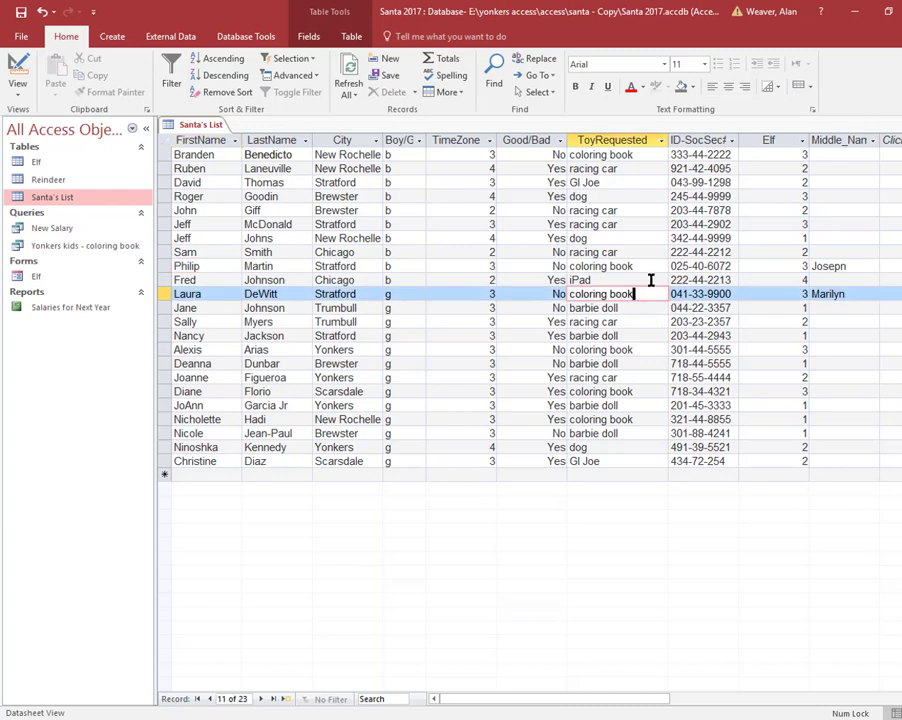
{"action": "left_click", "coordinate": [220, 60]}
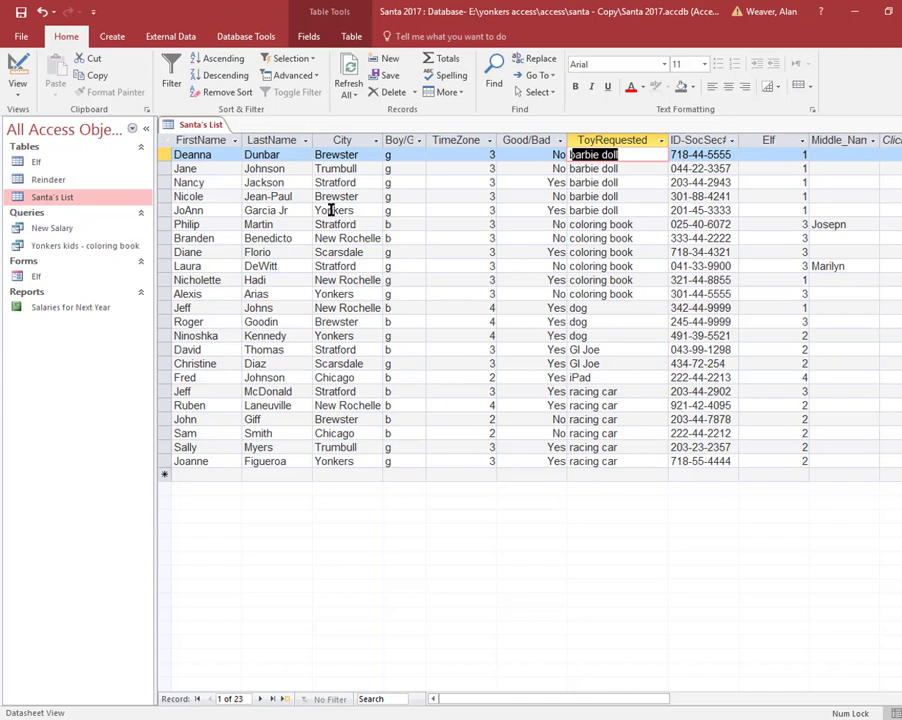
Step: Filter Santa's List to City equals 'Yonkers', then toggle that filter off, on and off again
{"action": "right_click", "coordinate": [331, 210]}
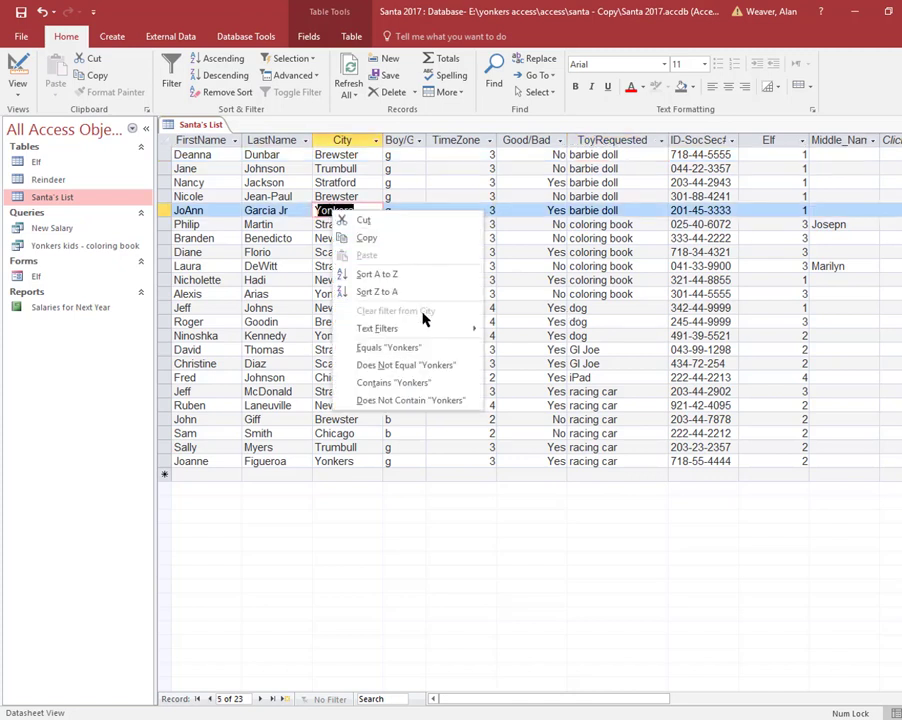
{"action": "left_click", "coordinate": [392, 347]}
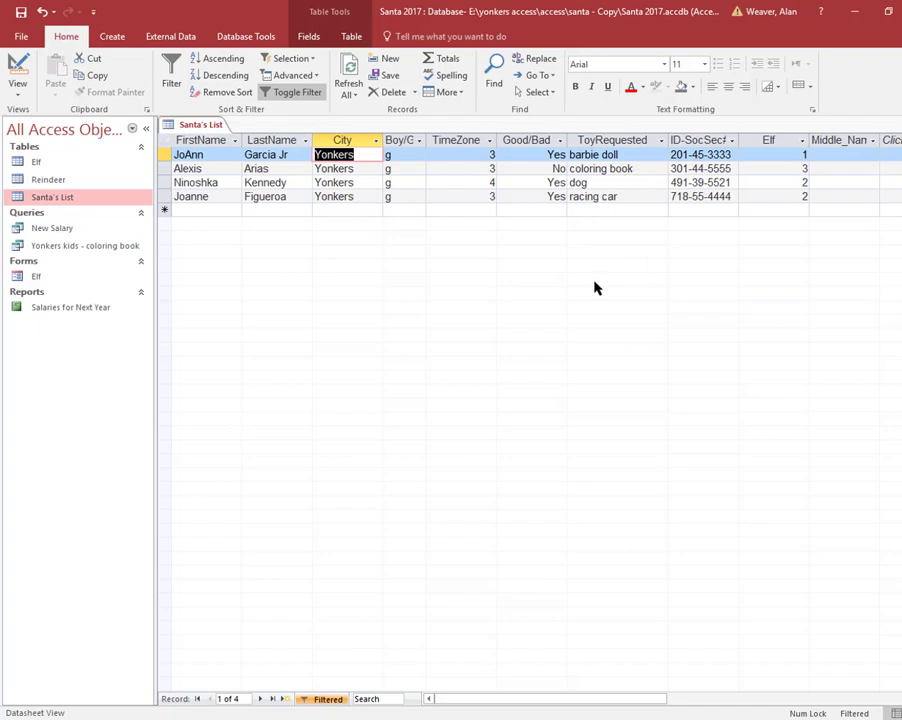
{"action": "left_click", "coordinate": [330, 699]}
{"action": "left_click", "coordinate": [331, 699]}
{"action": "left_click", "coordinate": [331, 699]}
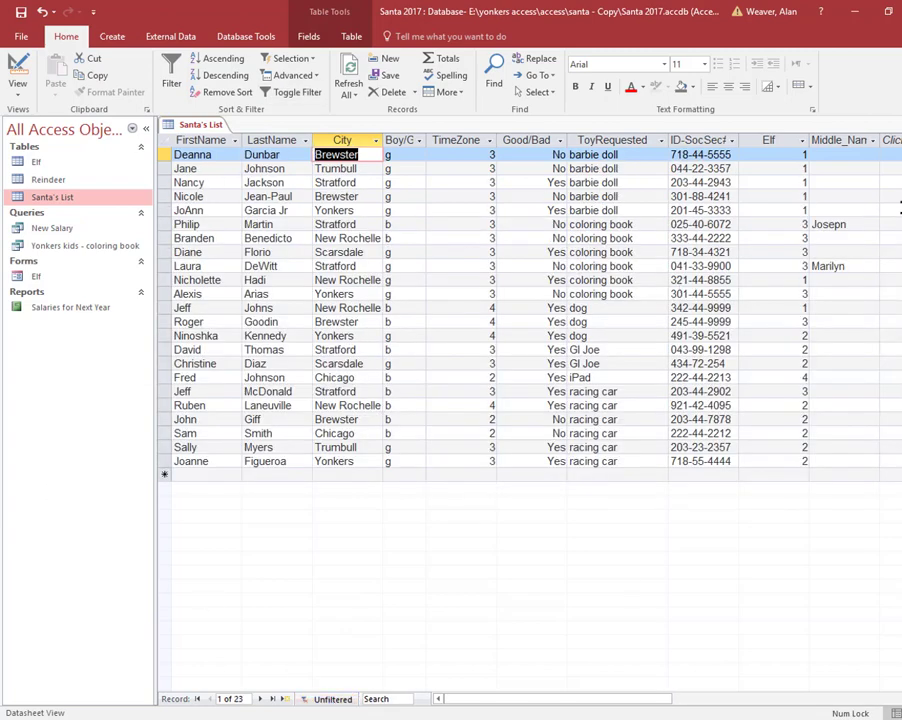
Step: Close Santa's List, saving its design changes, and reopen it from the Navigation Pane
{"action": "key", "text": "ctrl+w"}
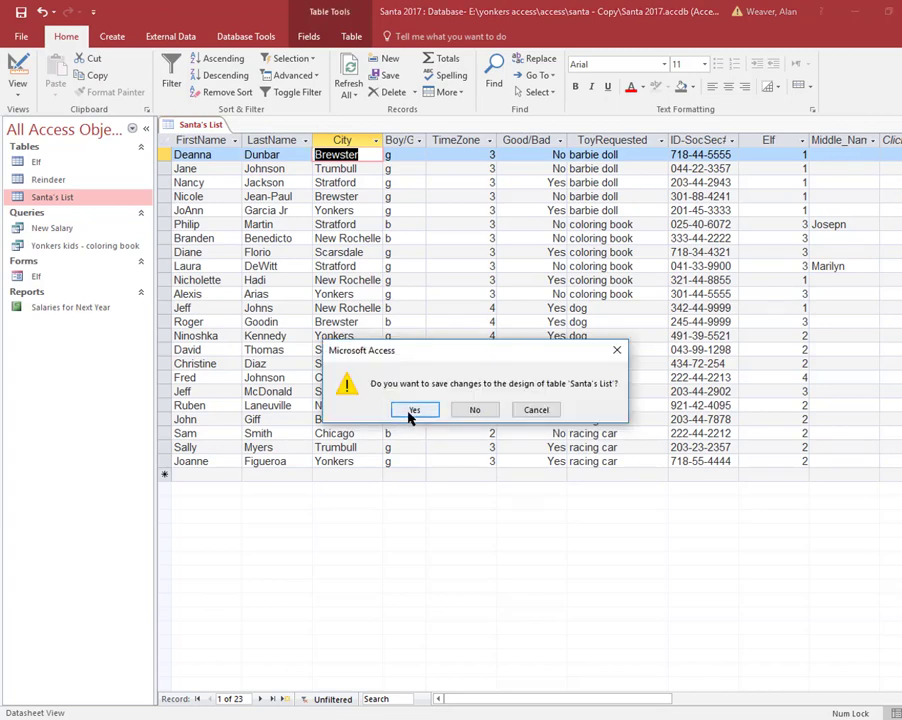
{"action": "left_click", "coordinate": [410, 412]}
{"action": "double_click", "coordinate": [106, 197]}
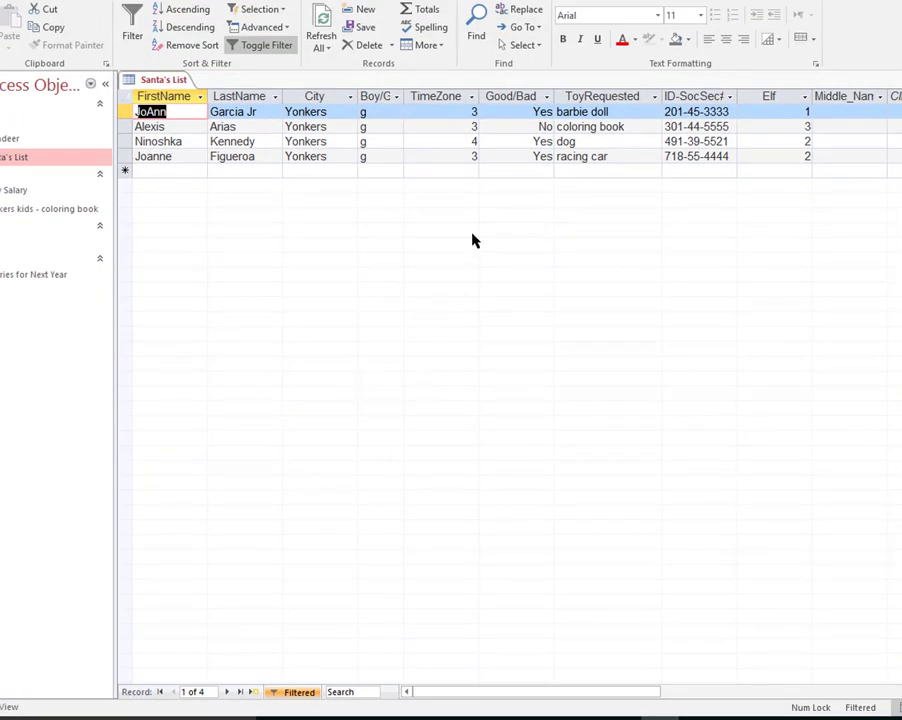
Step: Remove the ToyRequested sort and clear all filters, showing all 23 records
{"action": "left_click", "coordinate": [190, 46]}
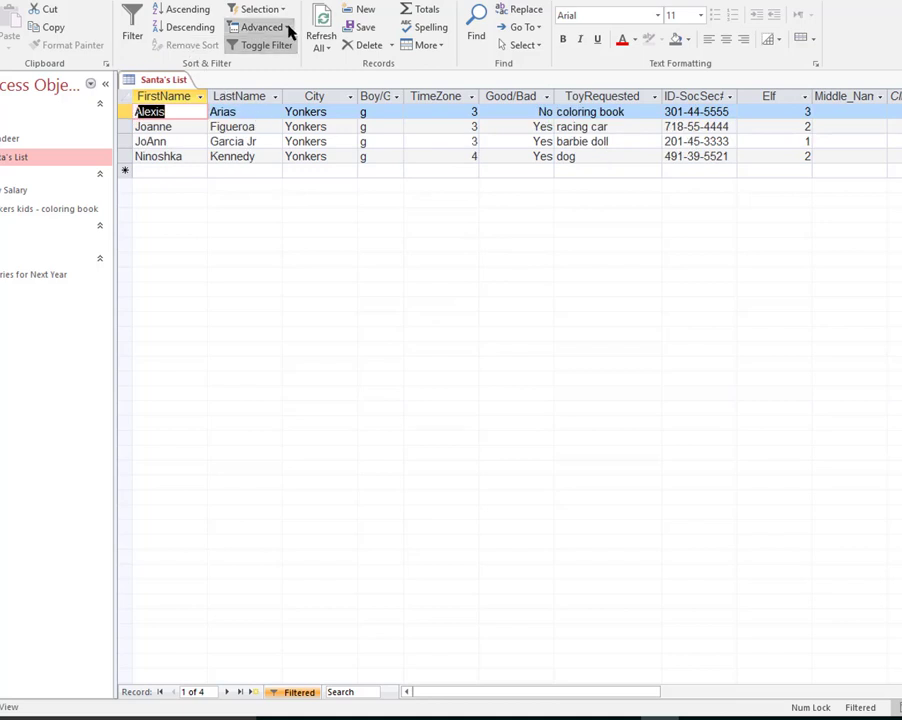
{"action": "left_click", "coordinate": [289, 30]}
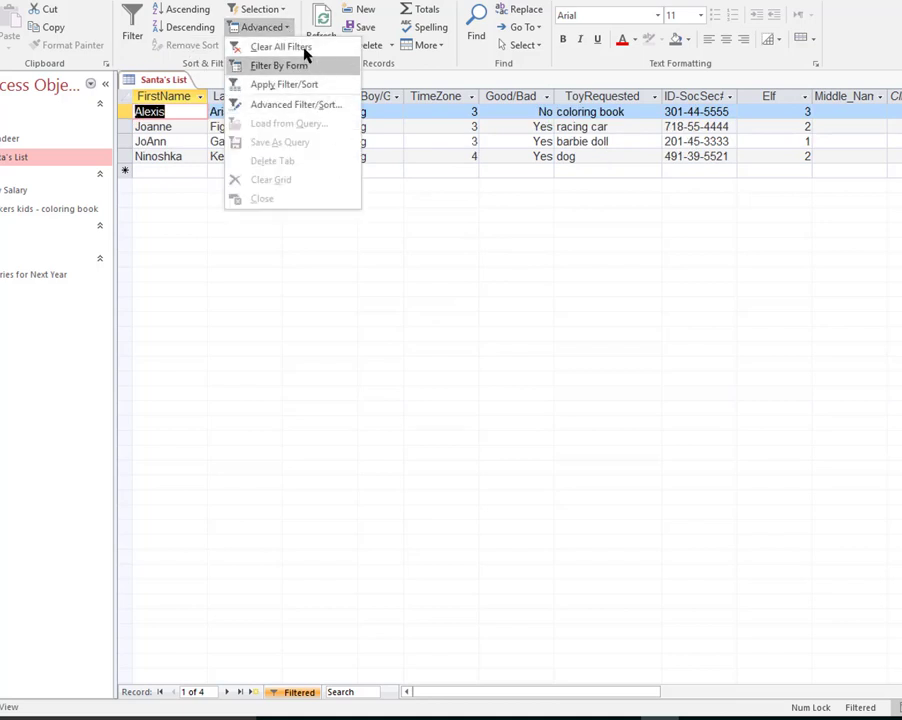
{"action": "left_click", "coordinate": [280, 47]}
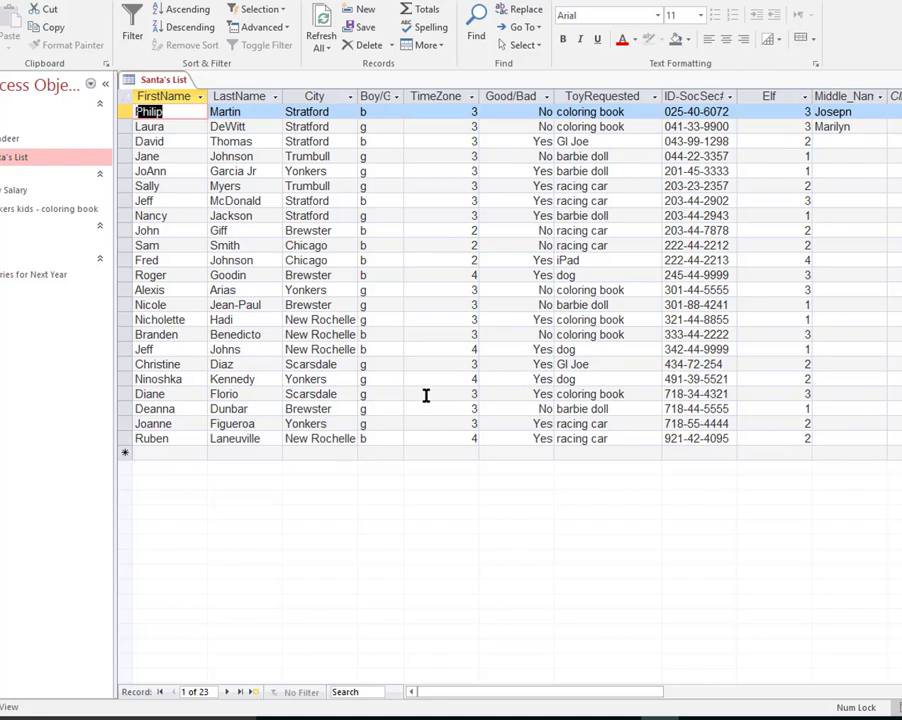
Step: Filter by selection to City equals 'New Rochelle', then ToyRequested equals 'coloring book', leaving two records
{"action": "left_click", "coordinate": [337, 320]}
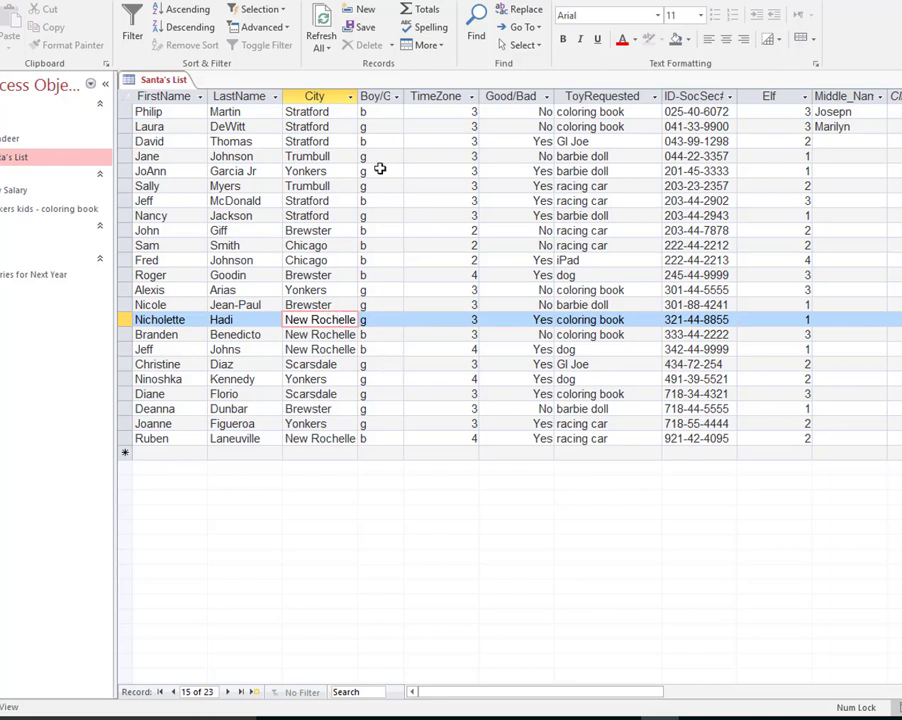
{"action": "left_click", "coordinate": [262, 9]}
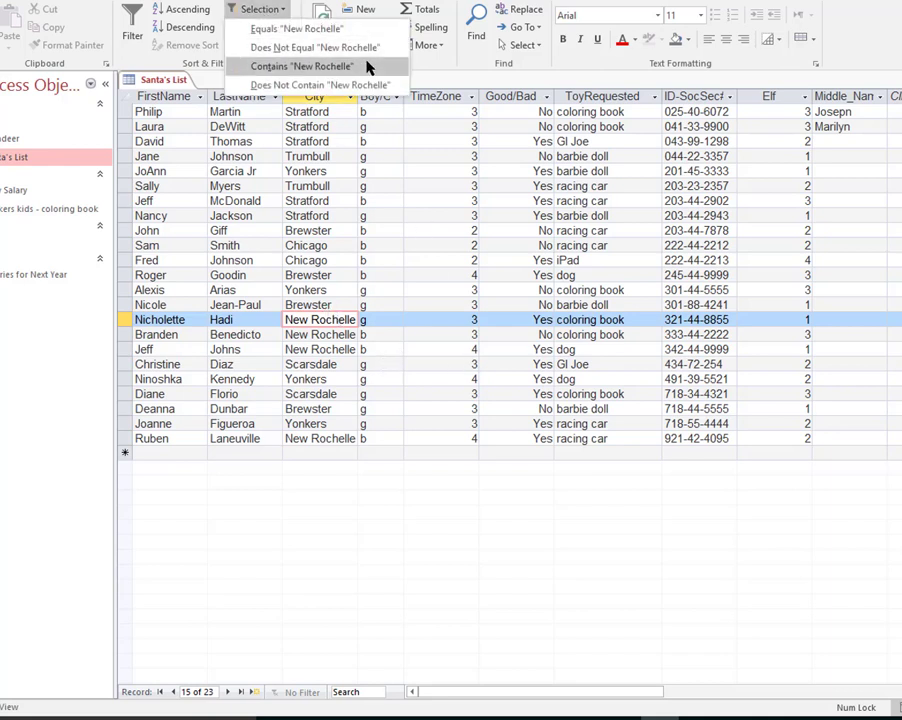
{"action": "left_click", "coordinate": [320, 30]}
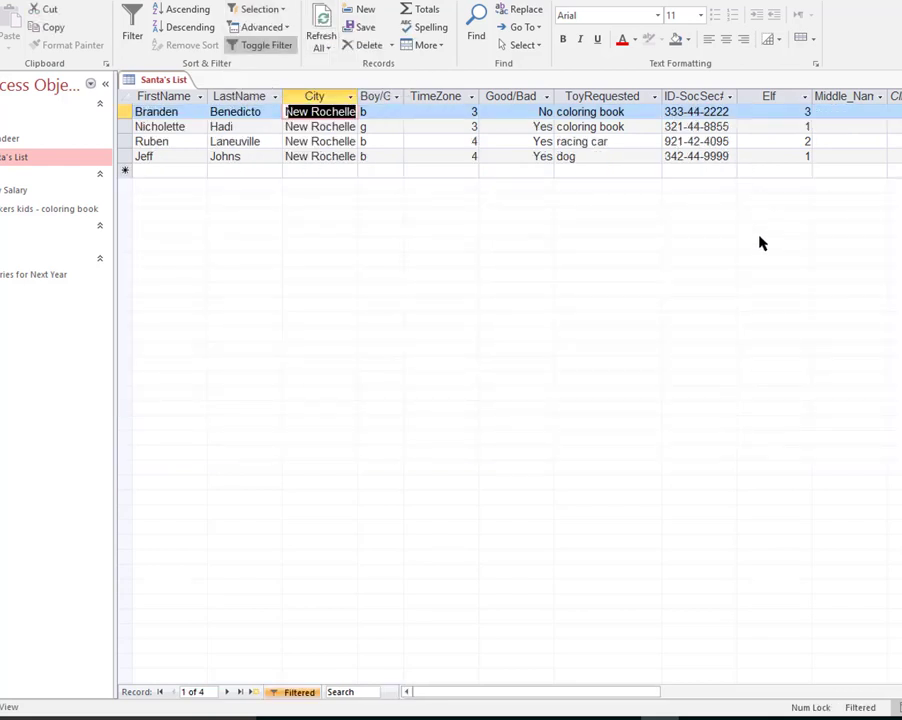
{"action": "left_click", "coordinate": [640, 111]}
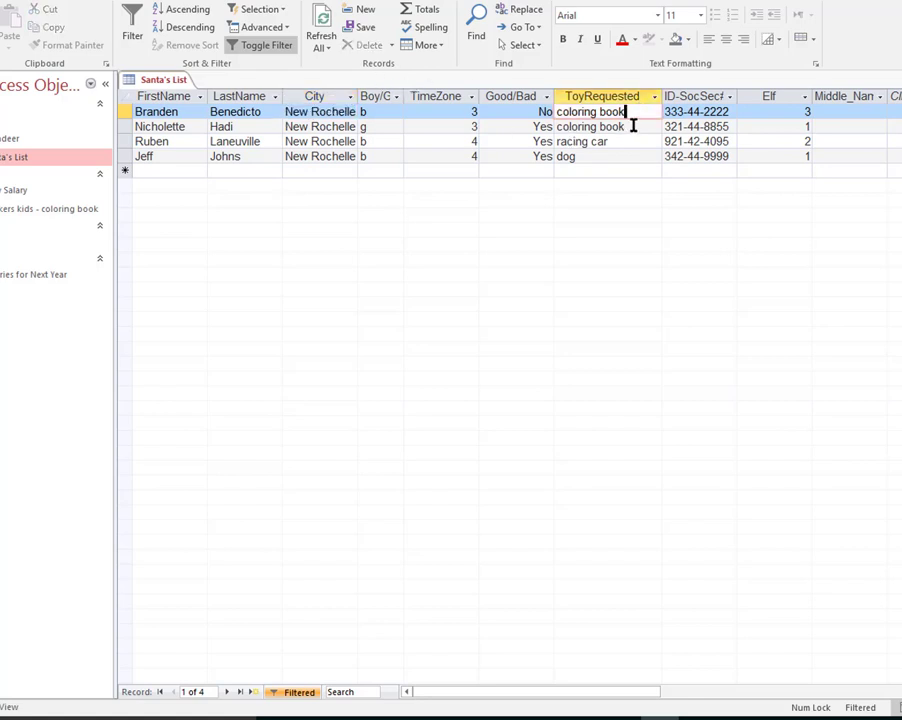
{"action": "left_click", "coordinate": [280, 11]}
{"action": "left_click", "coordinate": [336, 29]}
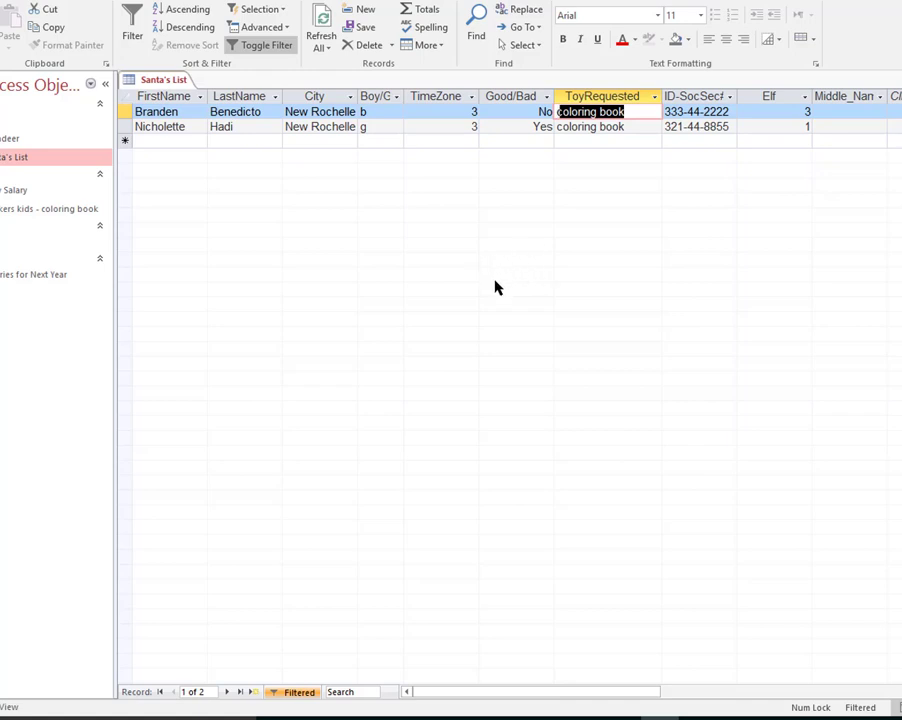
Step: Clear all filters back to 23 records and close Santa's List, saving its design
{"action": "left_click", "coordinate": [286, 28]}
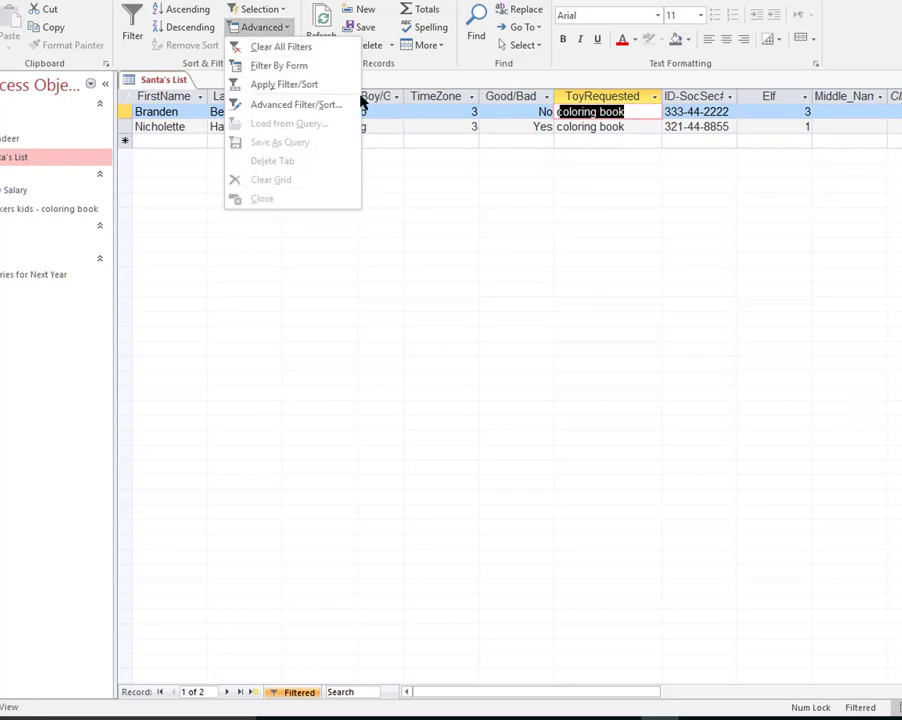
{"action": "left_click", "coordinate": [300, 46]}
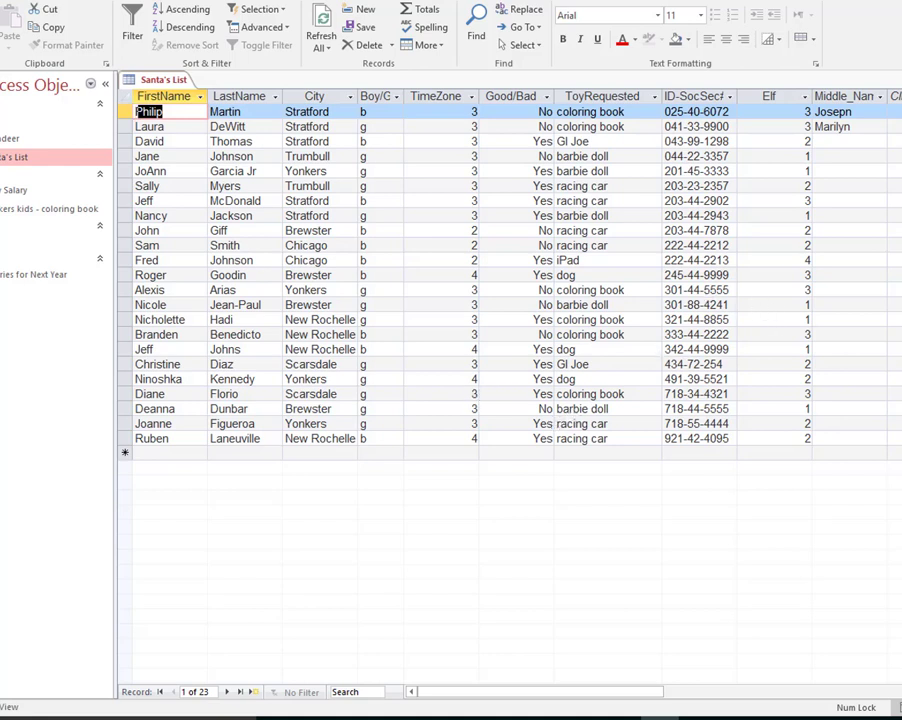
{"action": "left_click", "coordinate": [893, 80]}
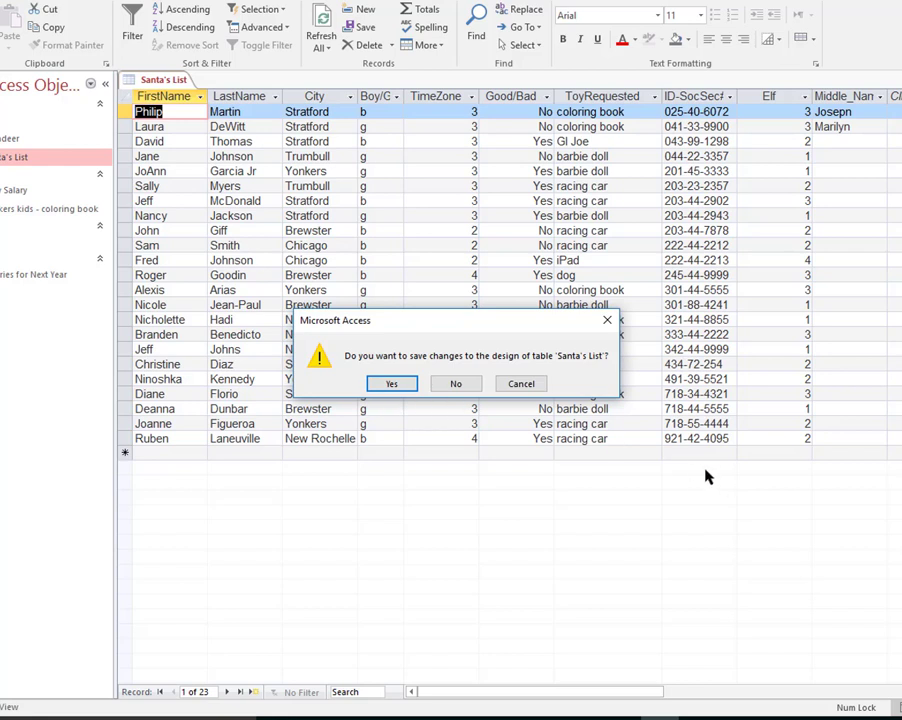
{"action": "left_click", "coordinate": [380, 388]}
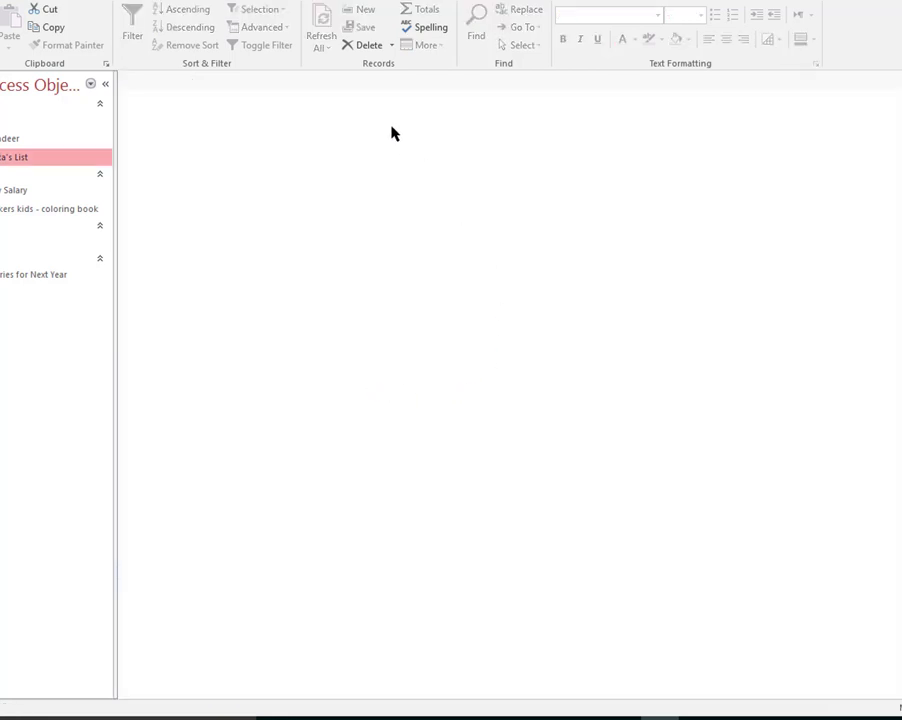
Step: Start a new Design-view query based on the Santa's List table
{"action": "left_click", "coordinate": [58, 0]}
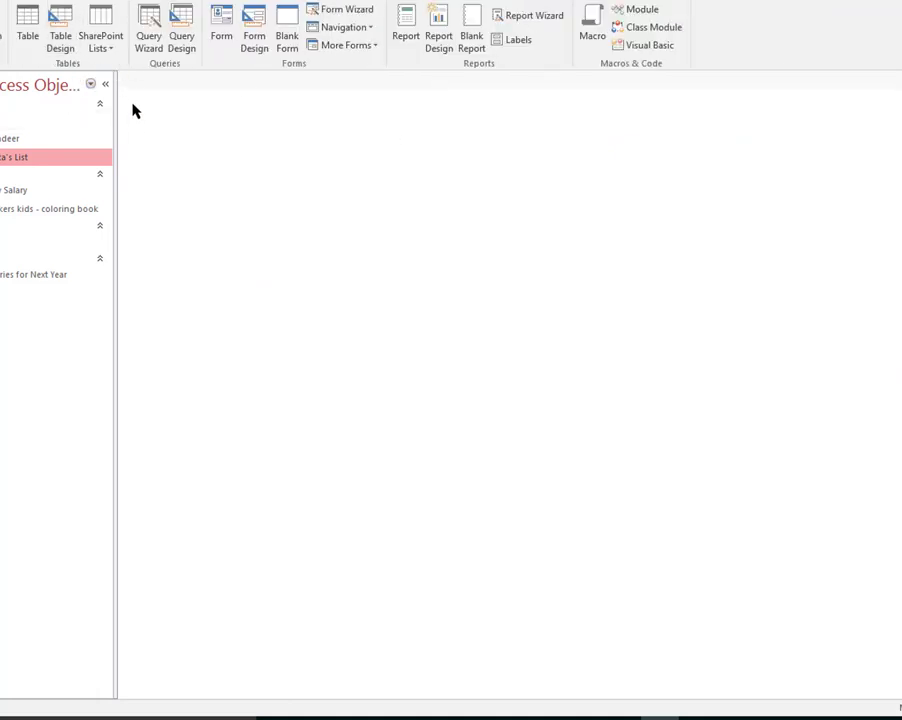
{"action": "left_click", "coordinate": [181, 28]}
{"action": "double_click", "coordinate": [358, 391]}
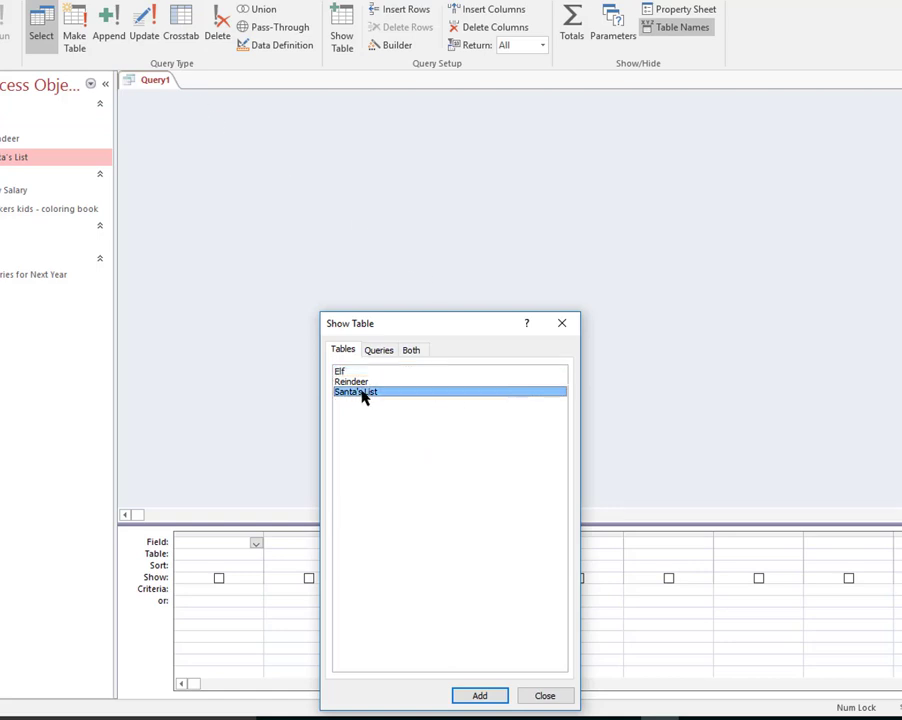
{"action": "left_click", "coordinate": [532, 699]}
Step: Add FirstName, LastName, City and ToyRequested to the query design grid
{"action": "left_click_drag", "start_coordinate": [232, 208], "coordinate": [229, 332]}
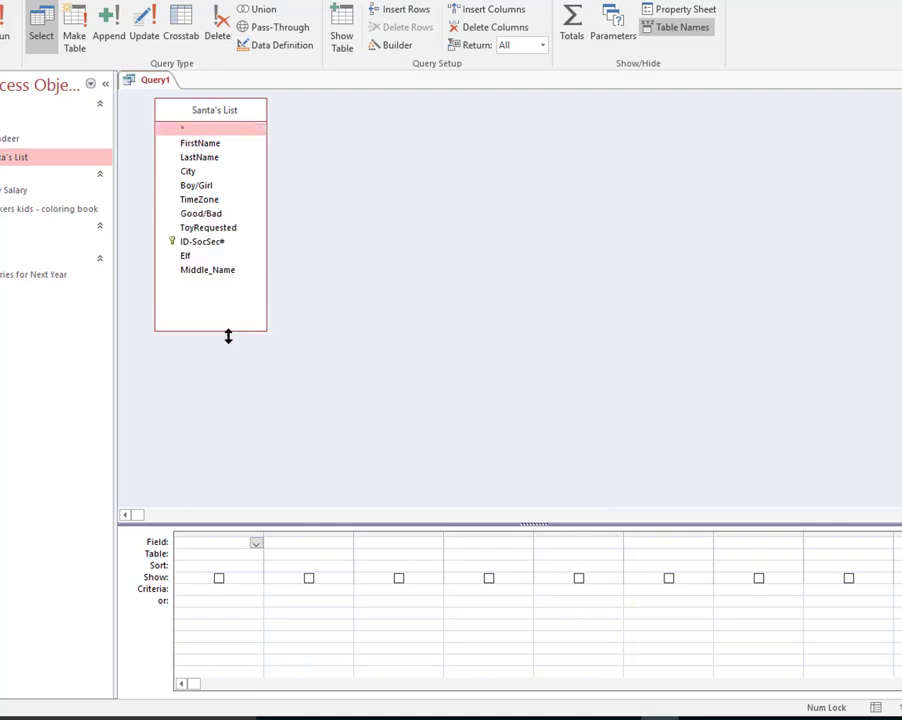
{"action": "double_click", "coordinate": [200, 144]}
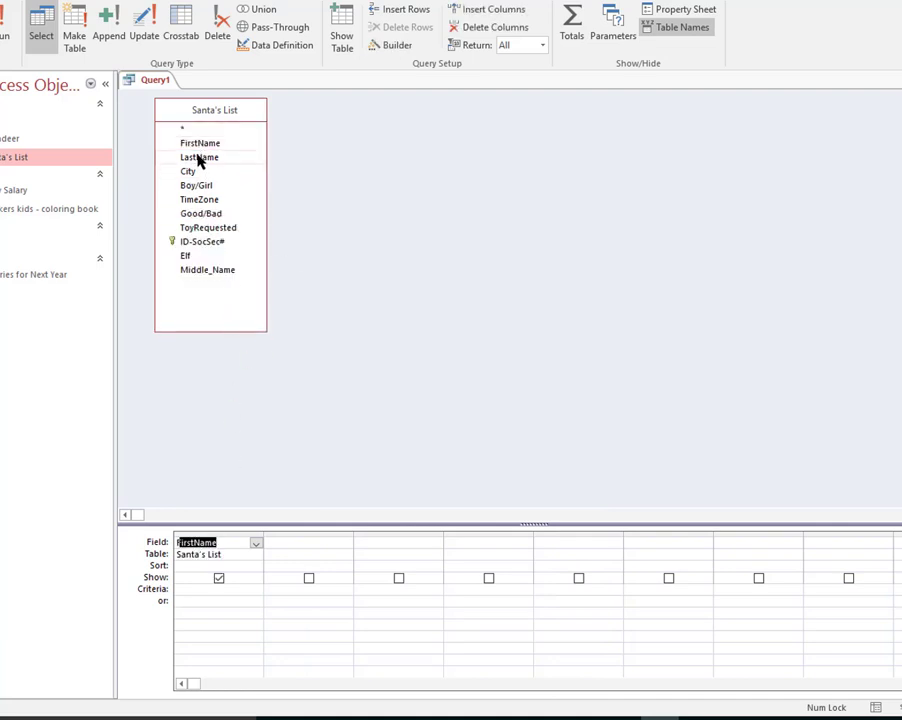
{"action": "double_click", "coordinate": [198, 158]}
{"action": "double_click", "coordinate": [188, 172]}
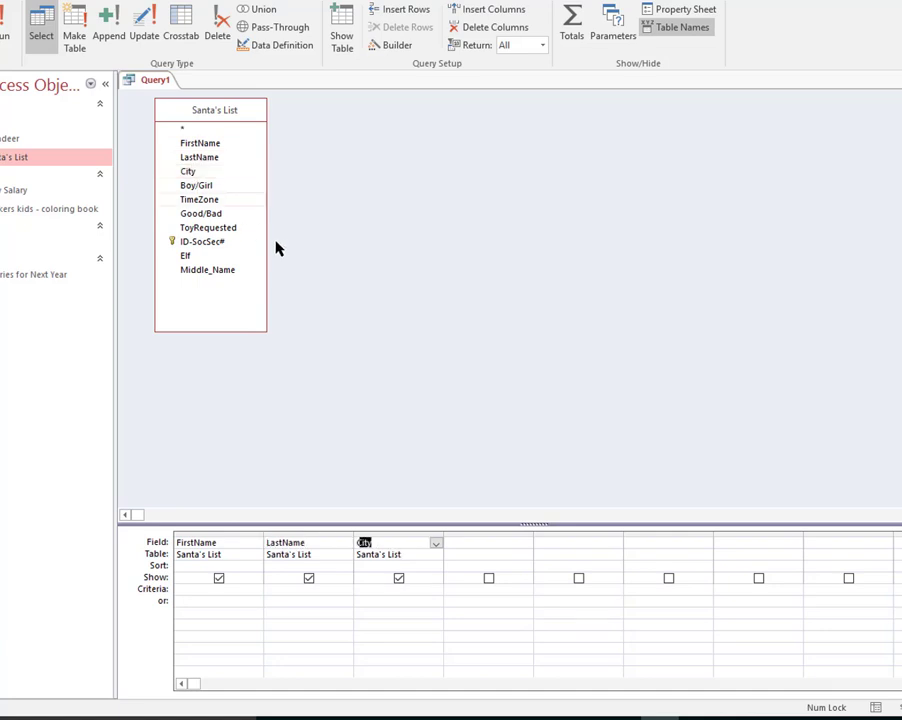
{"action": "double_click", "coordinate": [208, 229]}
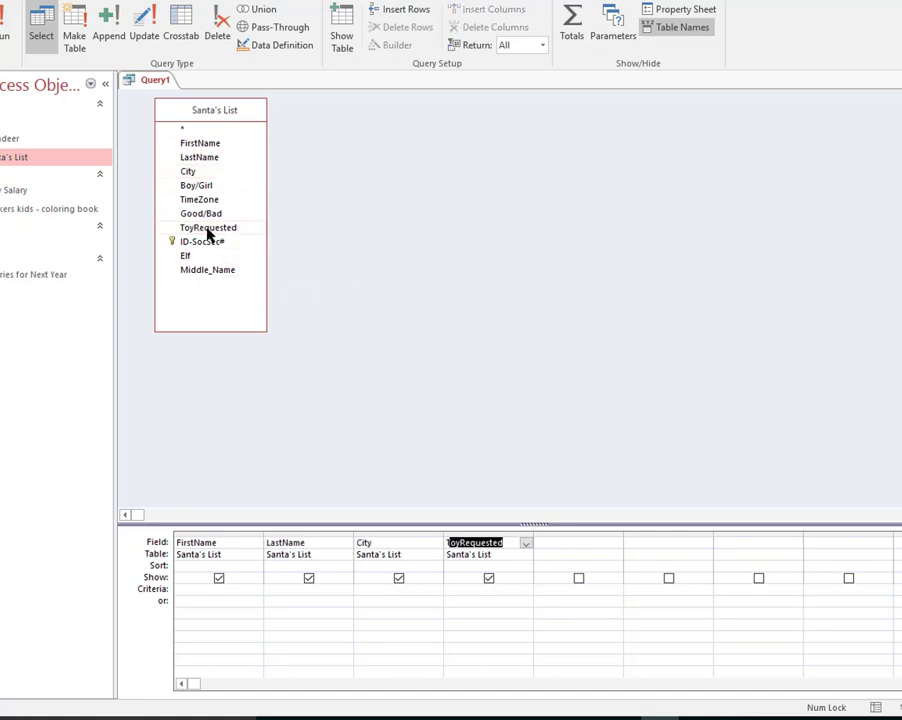
Step: Enter 'new rochelle' as the City criterion and run the query
{"action": "left_click", "coordinate": [383, 589]}
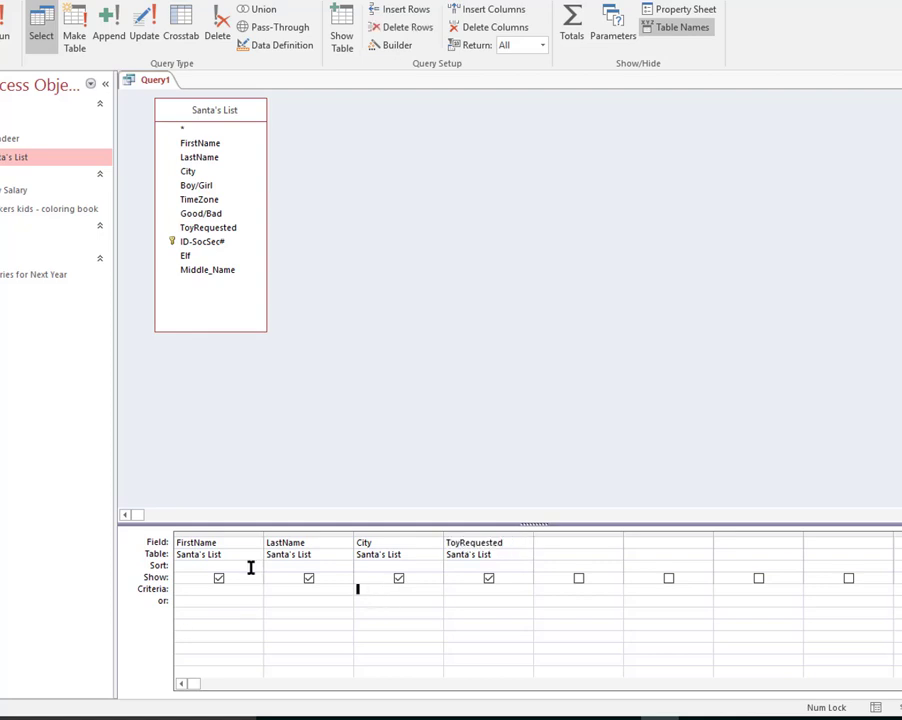
{"action": "type", "text": "new rochelle"}
{"action": "key", "text": "Tab"}
{"action": "left_click", "coordinate": [9, 22]}
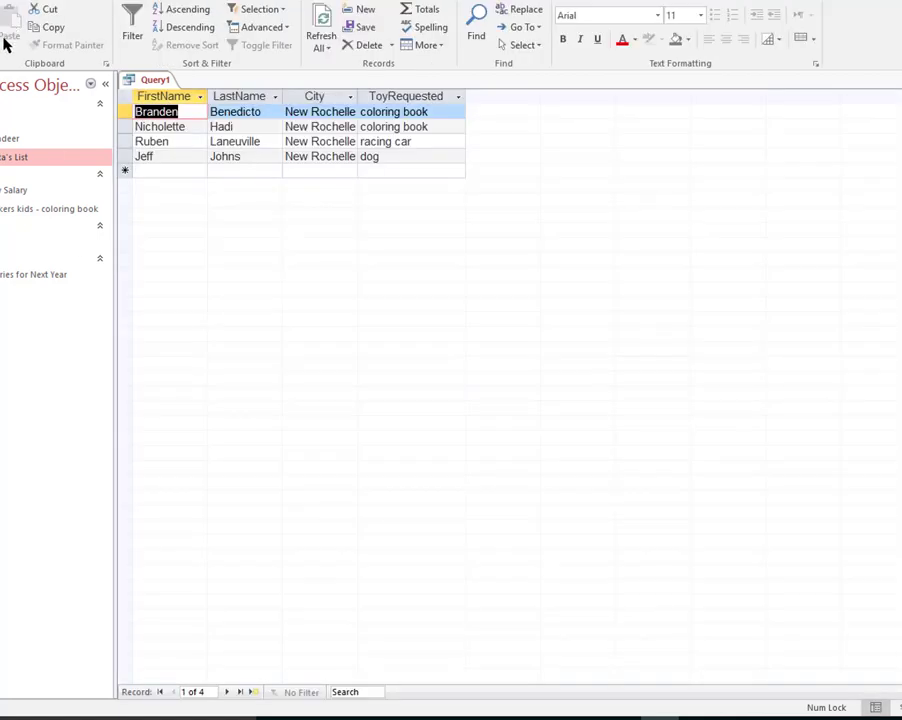
Step: Add 'coloring book' as the ToyRequested criterion and rerun, returning two records
{"action": "left_click", "coordinate": [3, 30]}
{"action": "type", "text": "coloring book"}
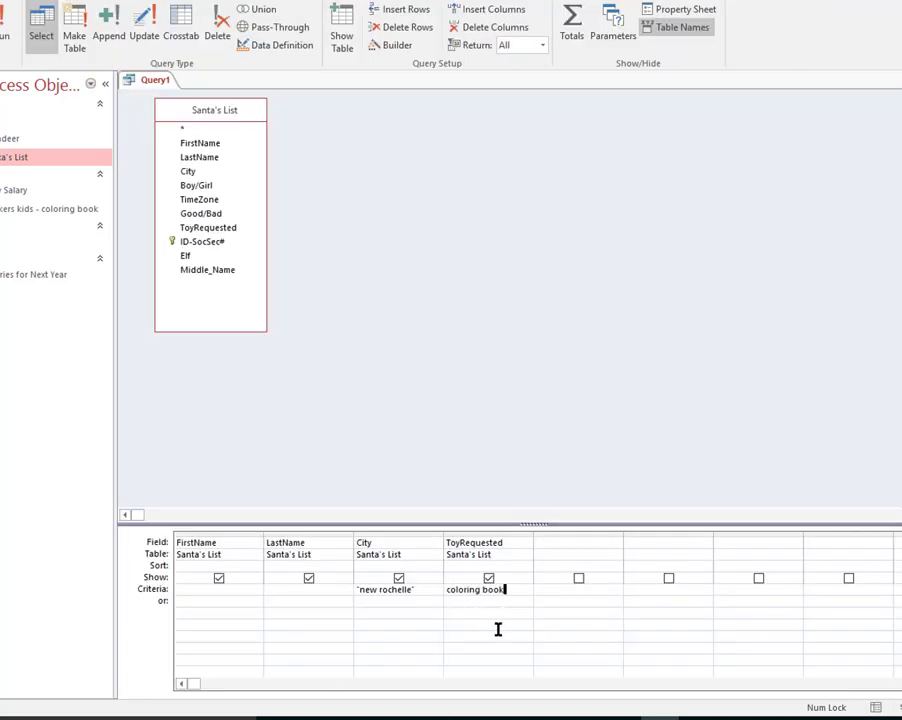
{"action": "key", "text": "Down"}
{"action": "left_click", "coordinate": [7, 29]}
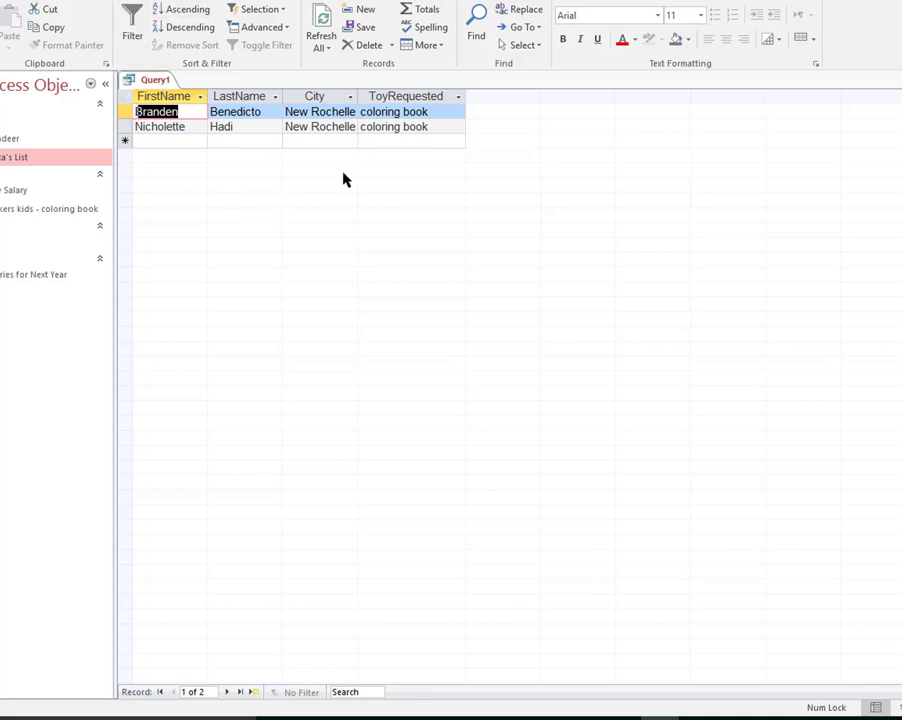
Step: Save the query under the name 'New Rochelle Coloring Book', then close it
{"action": "key", "text": "ctrl+s"}
{"action": "type", "text": "New Rochelle Coloring Book"}
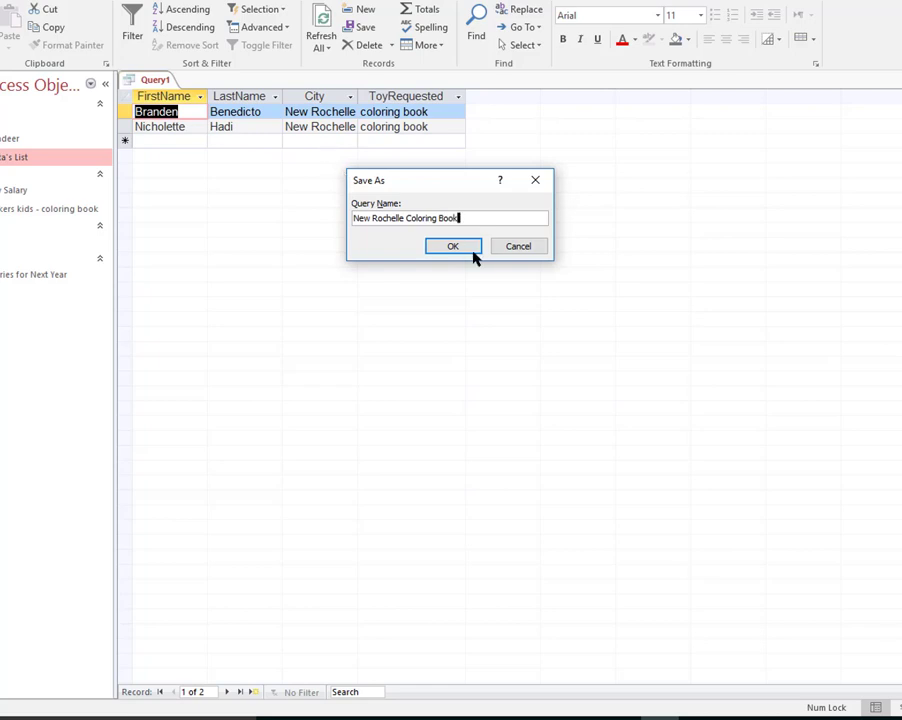
{"action": "left_click", "coordinate": [470, 248]}
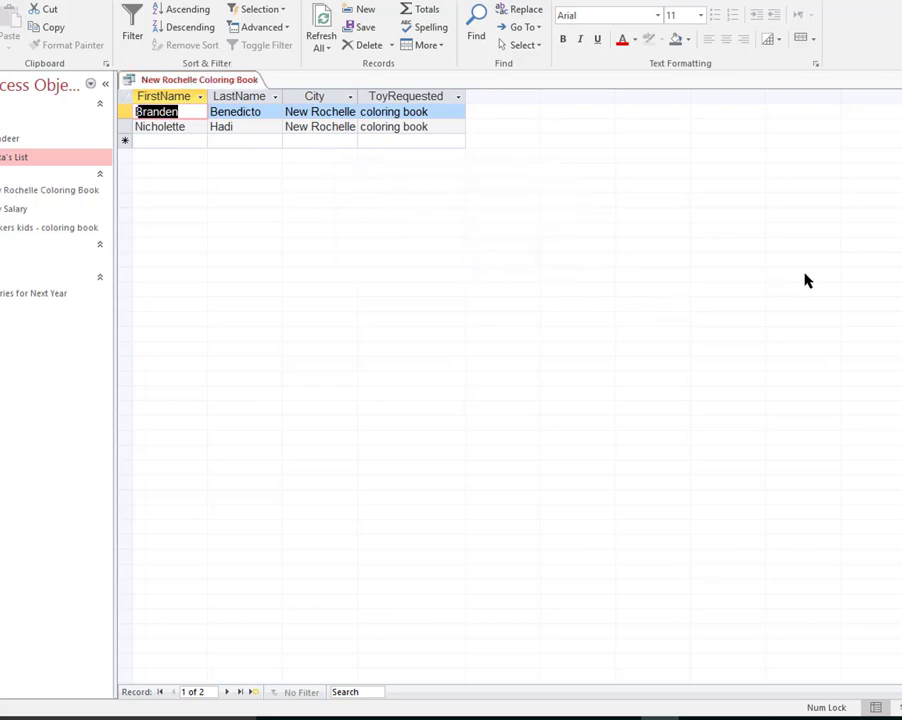
{"action": "key", "text": "ctrl+w"}
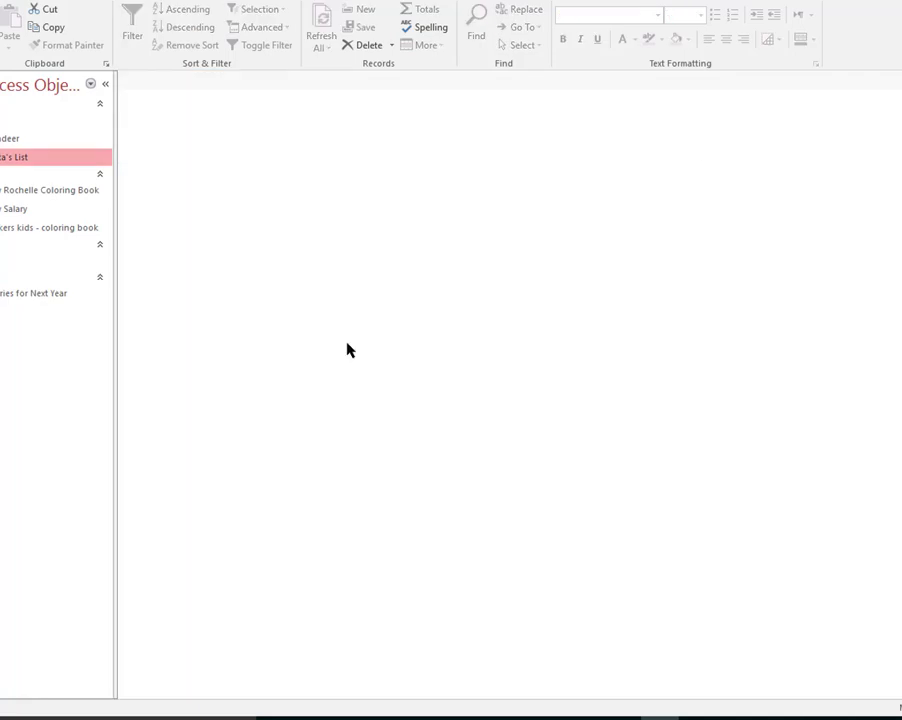
Step: Reopen Santa's List, replace the Scarsdale City value with 'New Rochelle', and close the table
{"action": "double_click", "coordinate": [26, 157]}
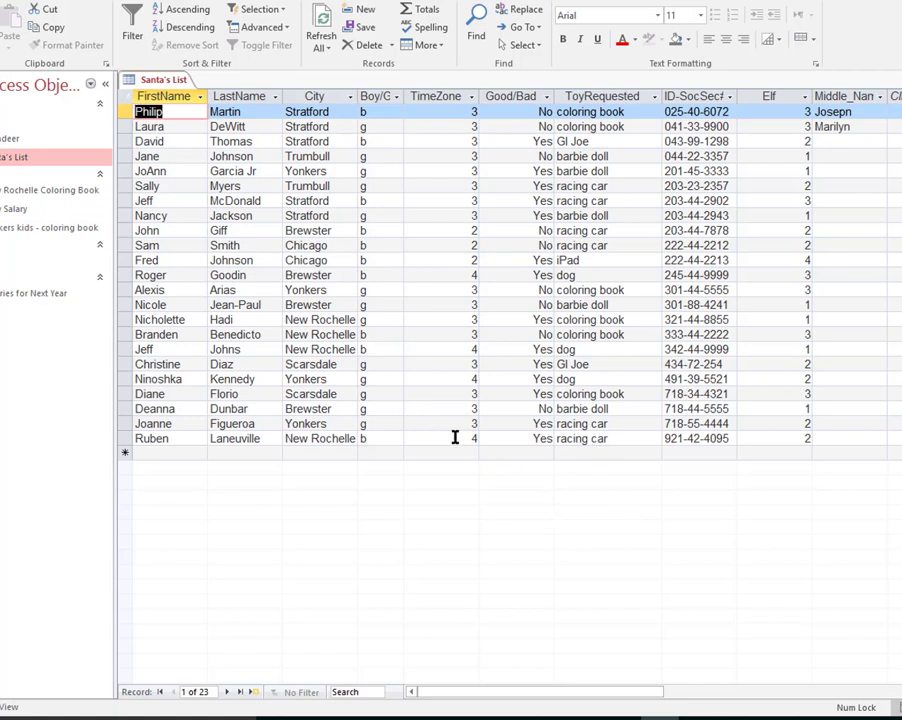
{"action": "double_click", "coordinate": [337, 393]}
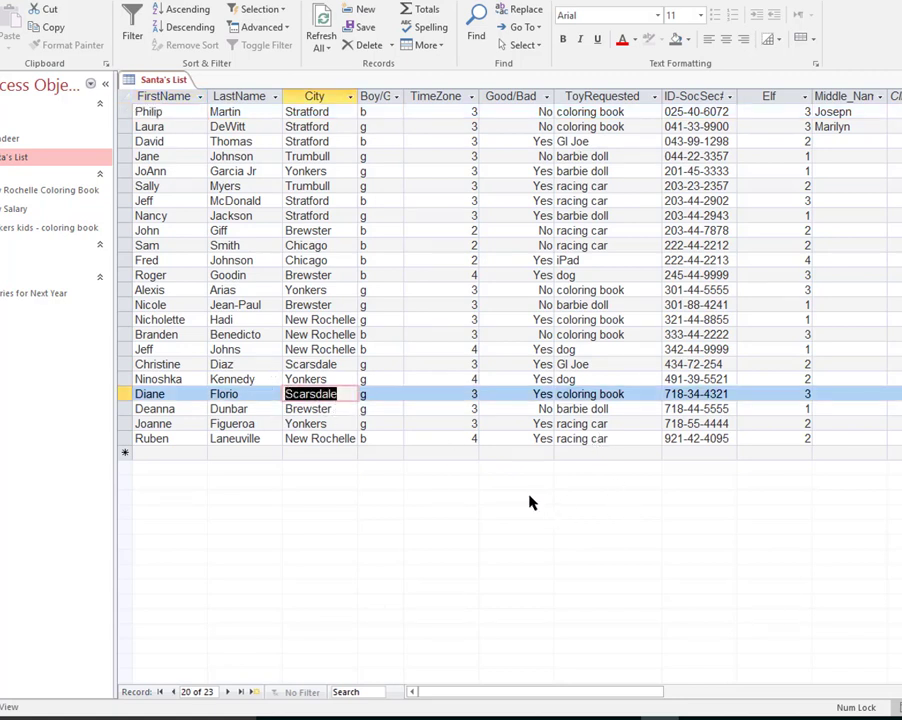
{"action": "type", "text": "New rochell"}
{"action": "key", "text": "BackSpace"}
{"action": "key", "text": "BackSpace"}
{"action": "key", "text": "BackSpace"}
{"action": "type", "text": "roch"}
{"action": "key", "text": "BackSpace"}
{"action": "key", "text": "BackSpace"}
{"action": "key", "text": "BackSpace"}
{"action": "key", "text": "BackSpace"}
{"action": "key", "text": "BackSpace"}
{"action": "type", "text": "chelle"}
{"action": "key", "text": "Tab"}
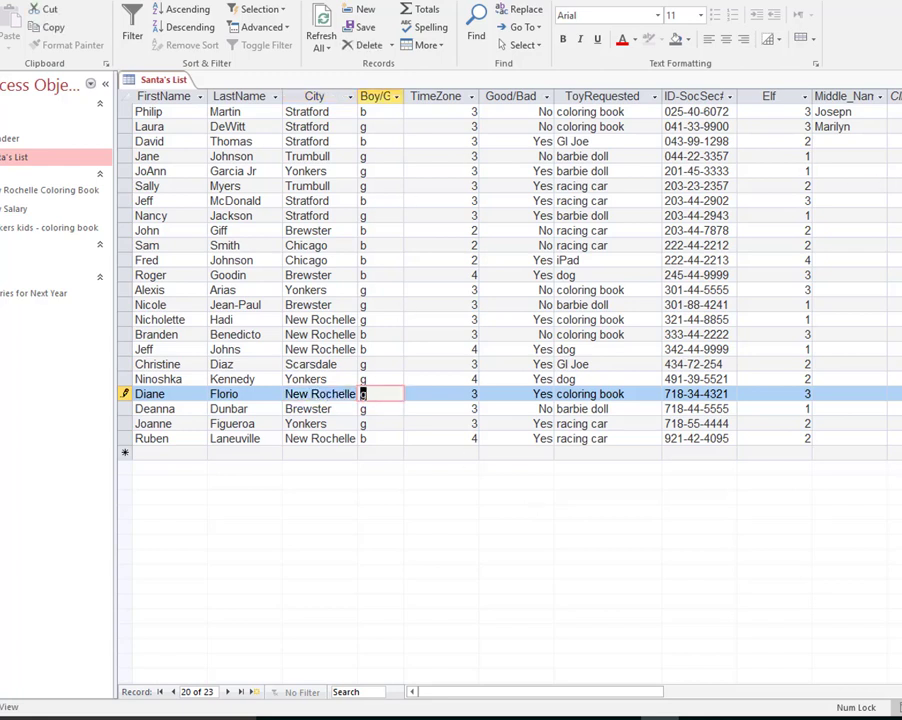
{"action": "key", "text": "ctrl+w"}
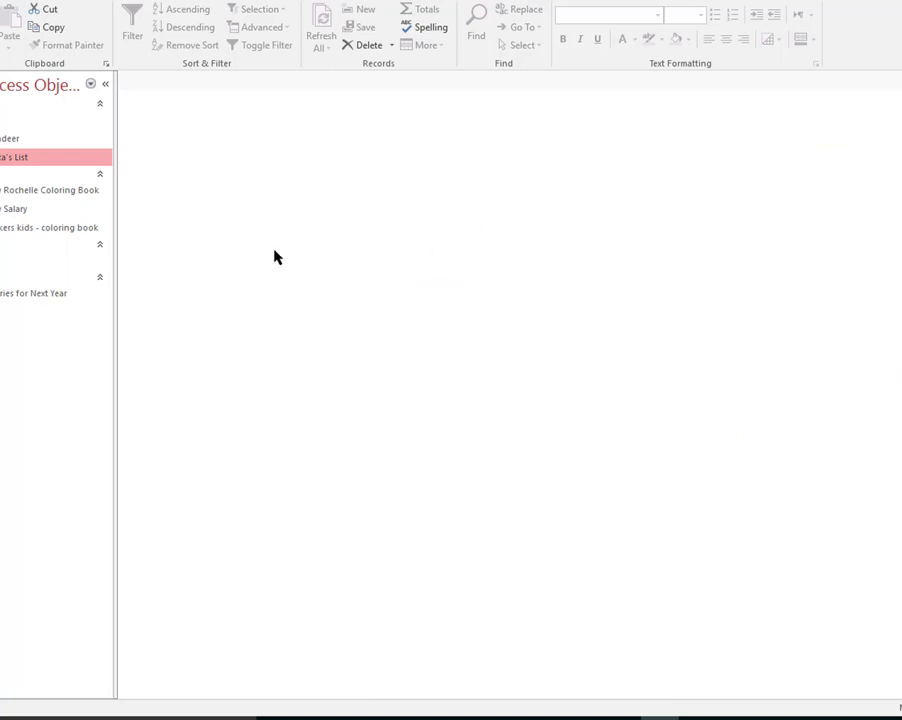
Step: Open the New Rochelle Coloring Book query and widen its City and ToyRequested columns
{"action": "double_click", "coordinate": [58, 190]}
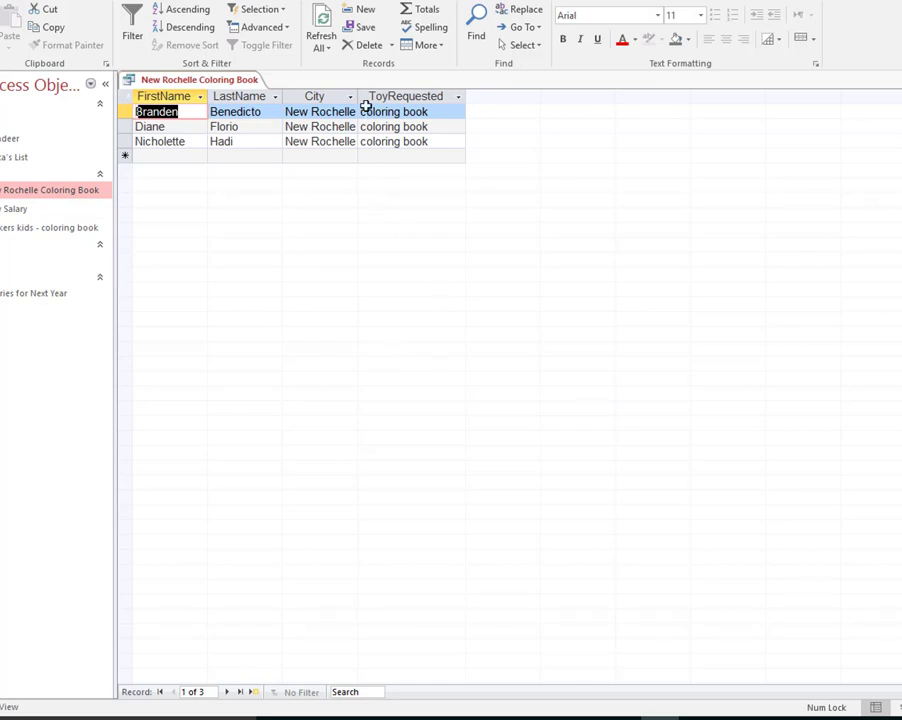
{"action": "left_click_drag", "start_coordinate": [357, 93], "coordinate": [367, 93]}
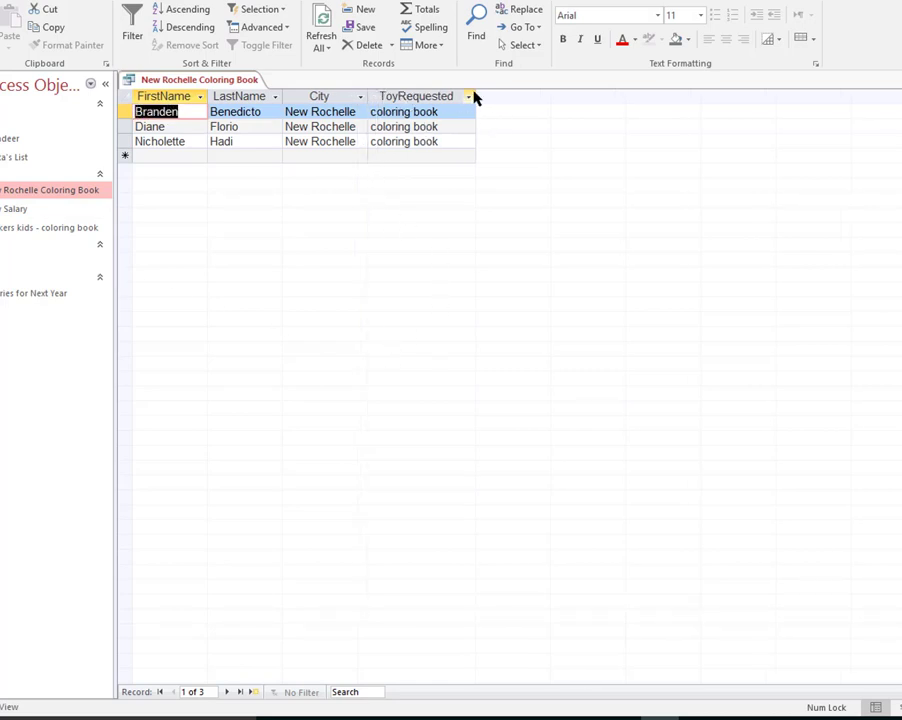
{"action": "left_click_drag", "start_coordinate": [476, 96], "coordinate": [505, 96]}
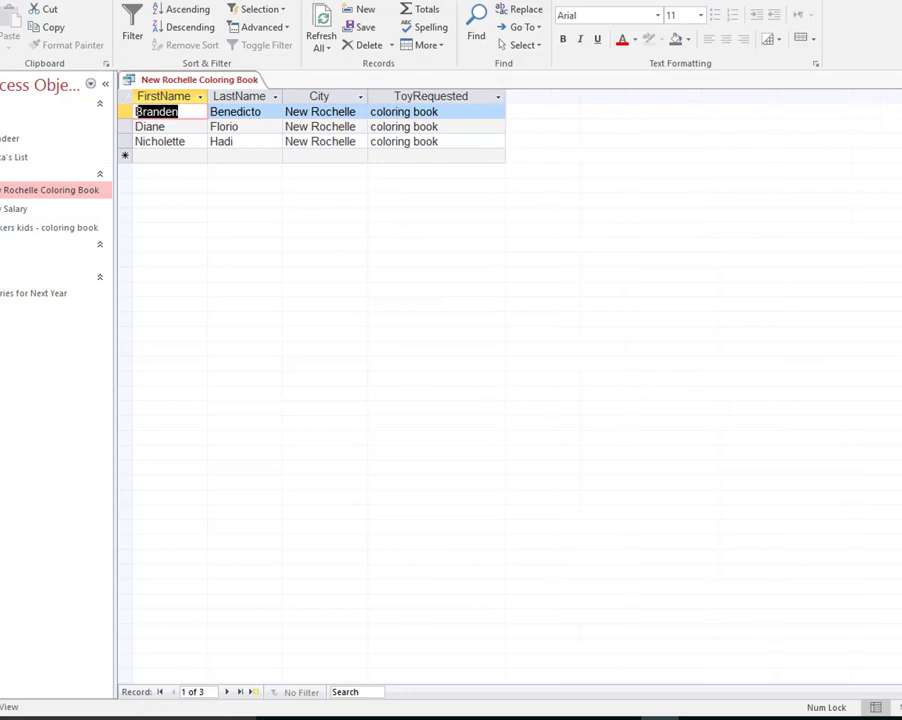
Step: In Design View, untick Show for City and ToyRequested and run the query
{"action": "right_click", "coordinate": [195, 80]}
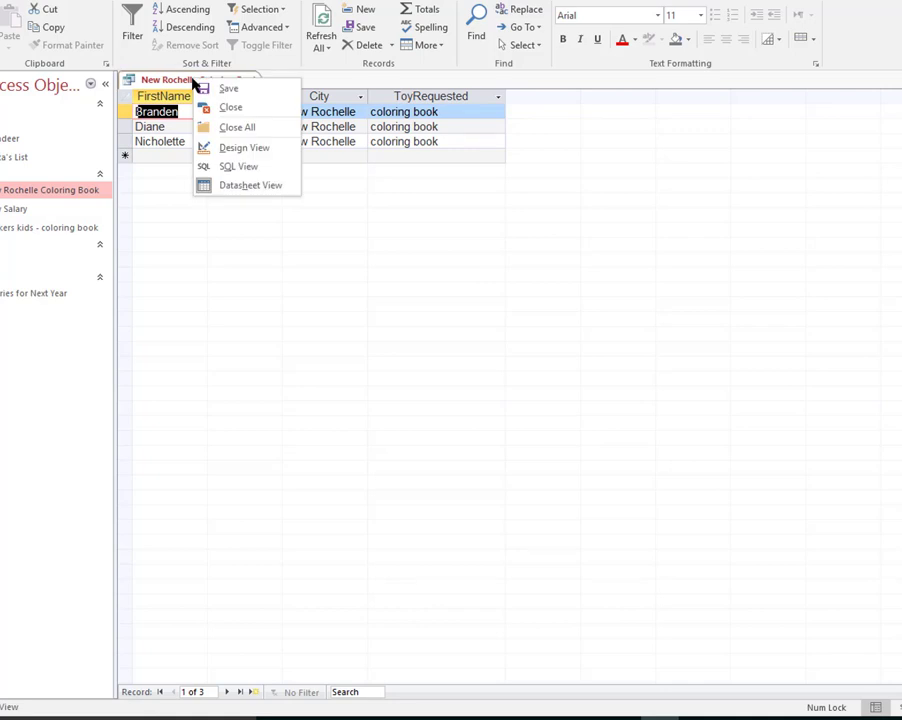
{"action": "left_click", "coordinate": [265, 151]}
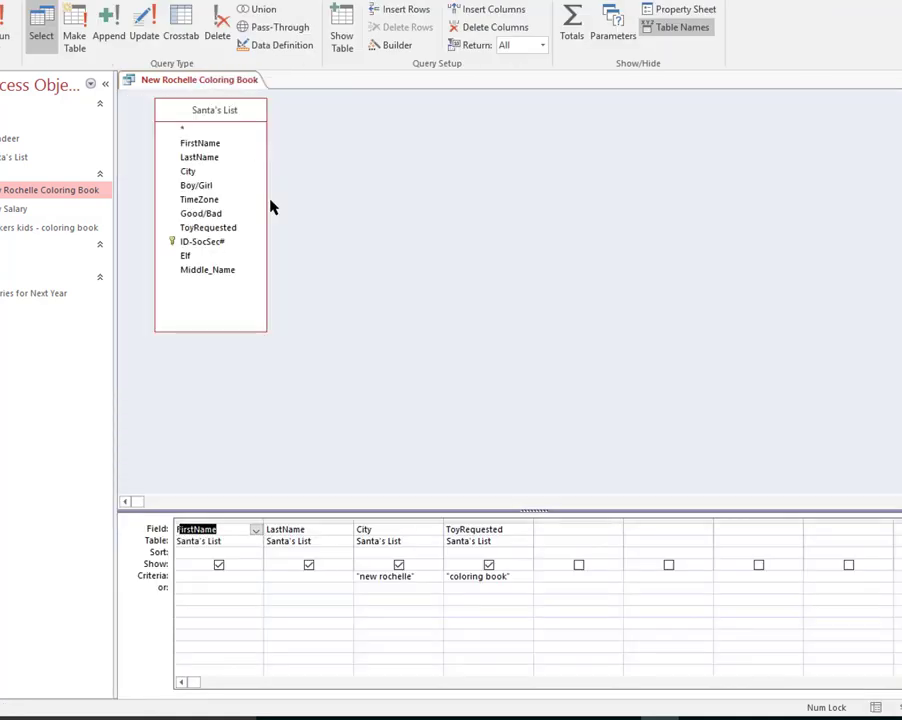
{"action": "left_click", "coordinate": [399, 565]}
{"action": "left_click", "coordinate": [488, 566]}
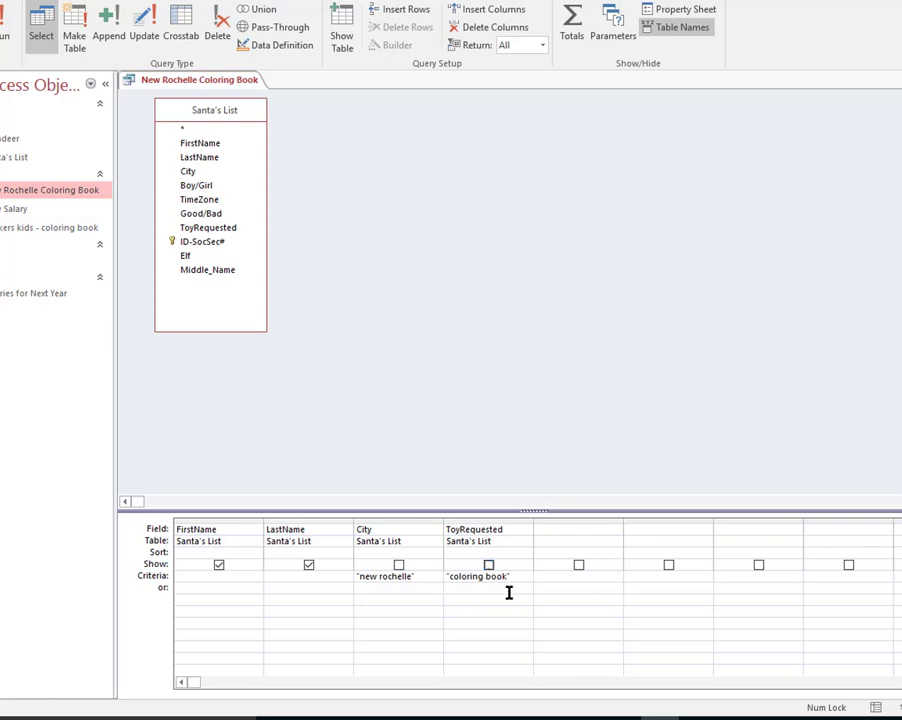
{"action": "left_click", "coordinate": [4, 25]}
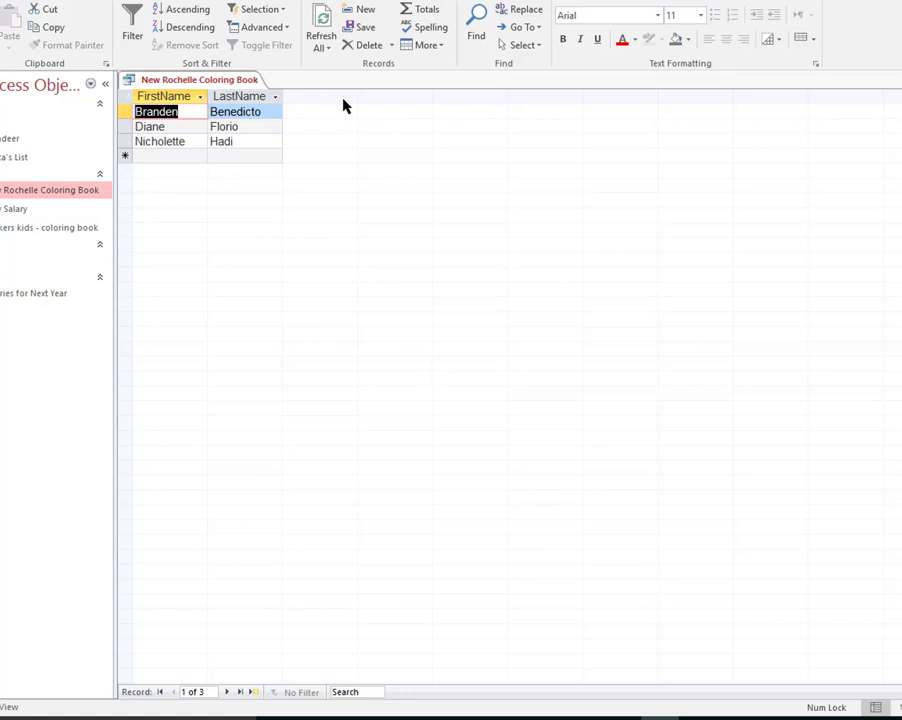